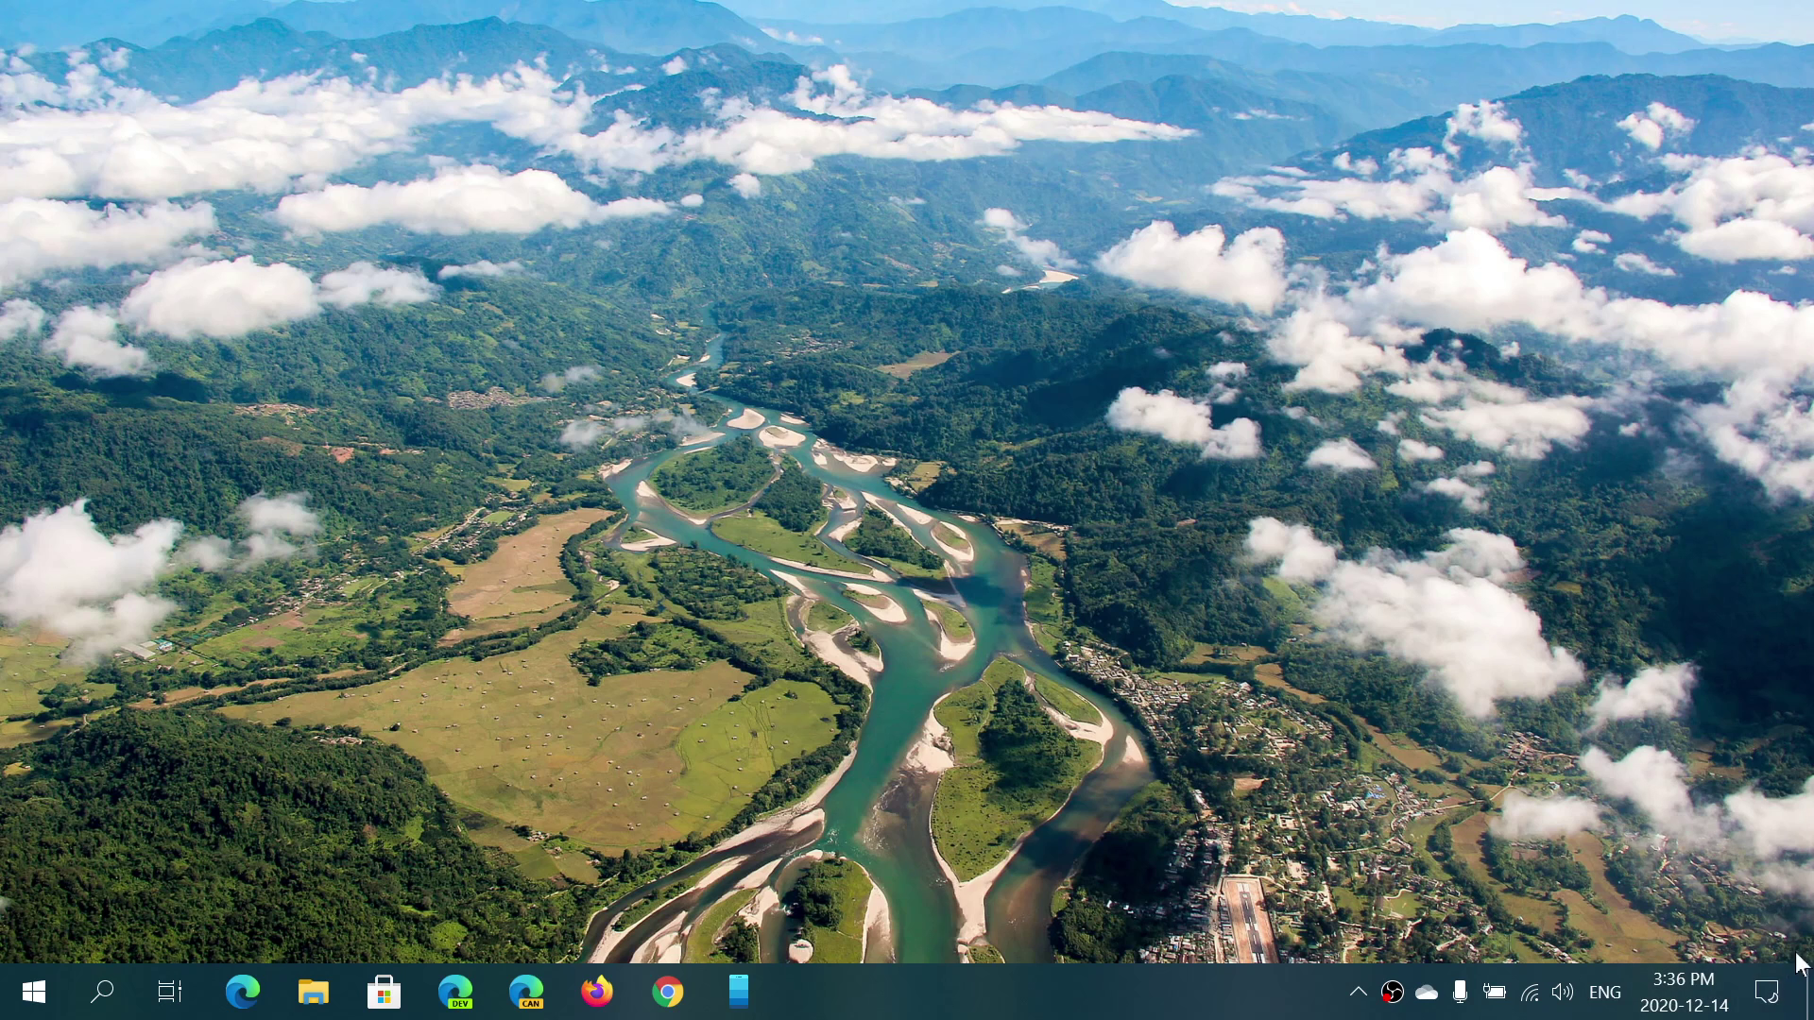
# Open Update & Security in Settings from the Action Center to check Windows Update status
pyautogui.click(1772, 996)
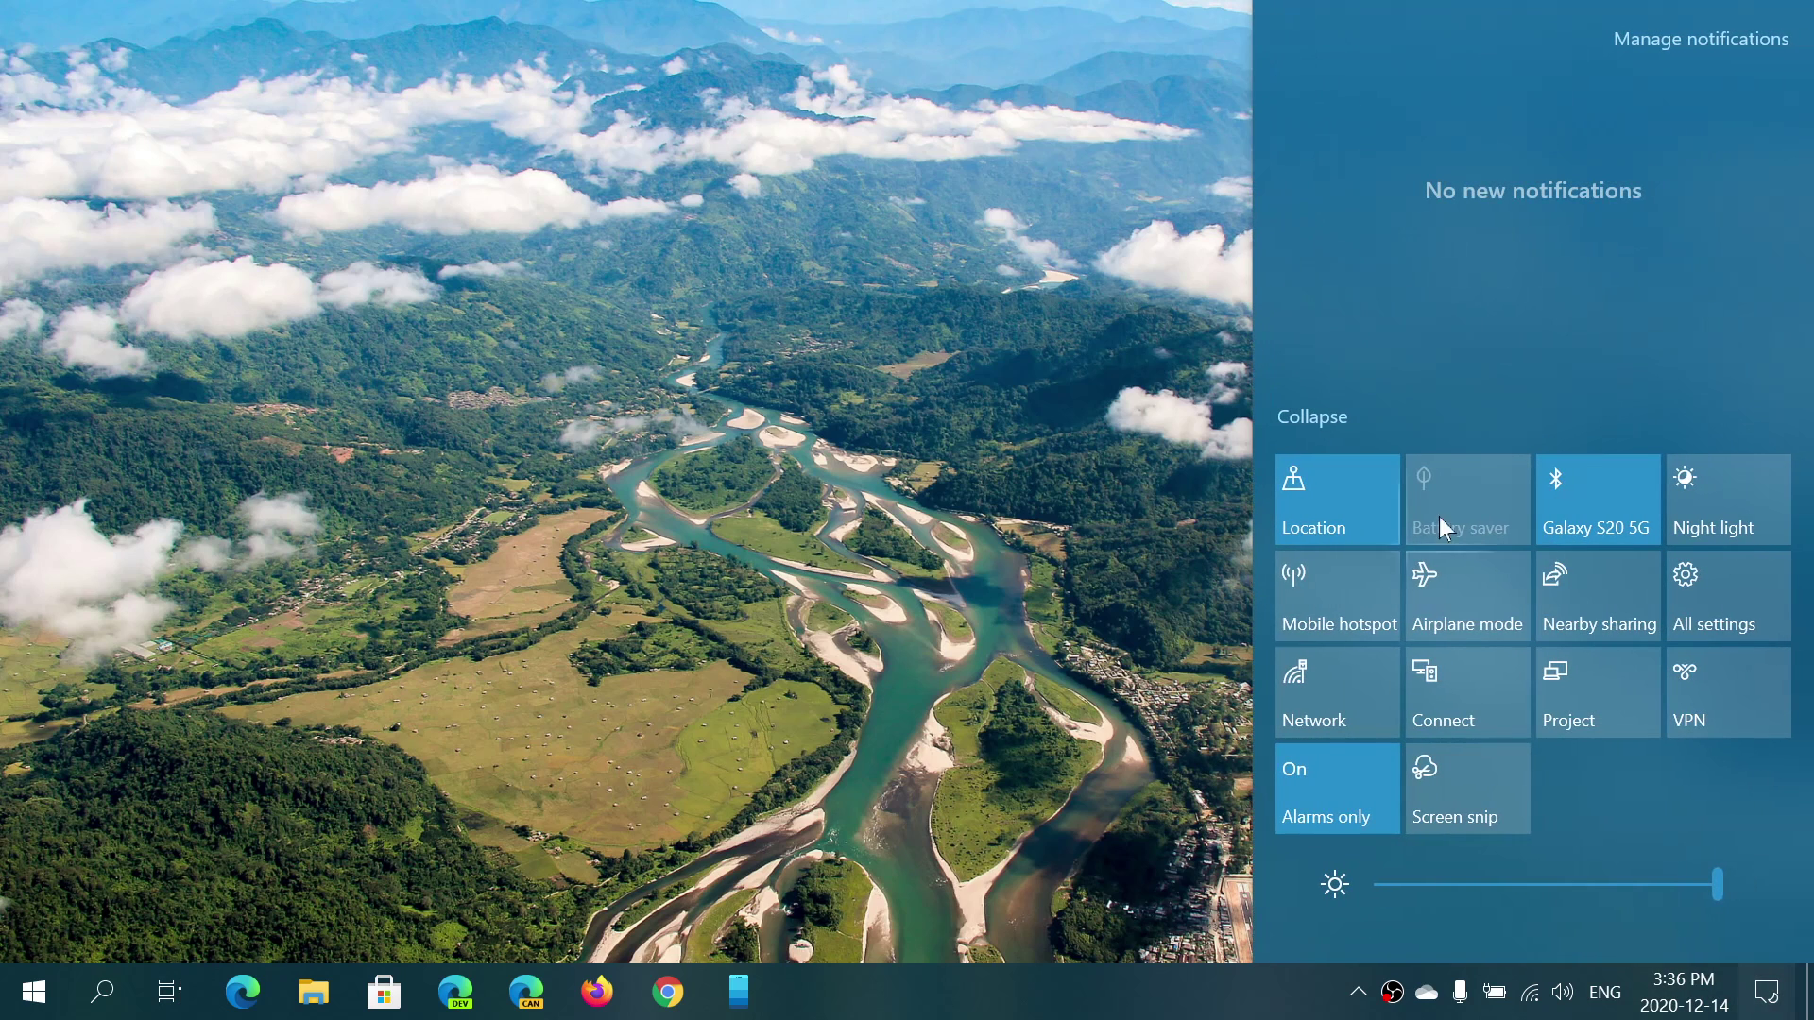
pyautogui.click(1716, 600)
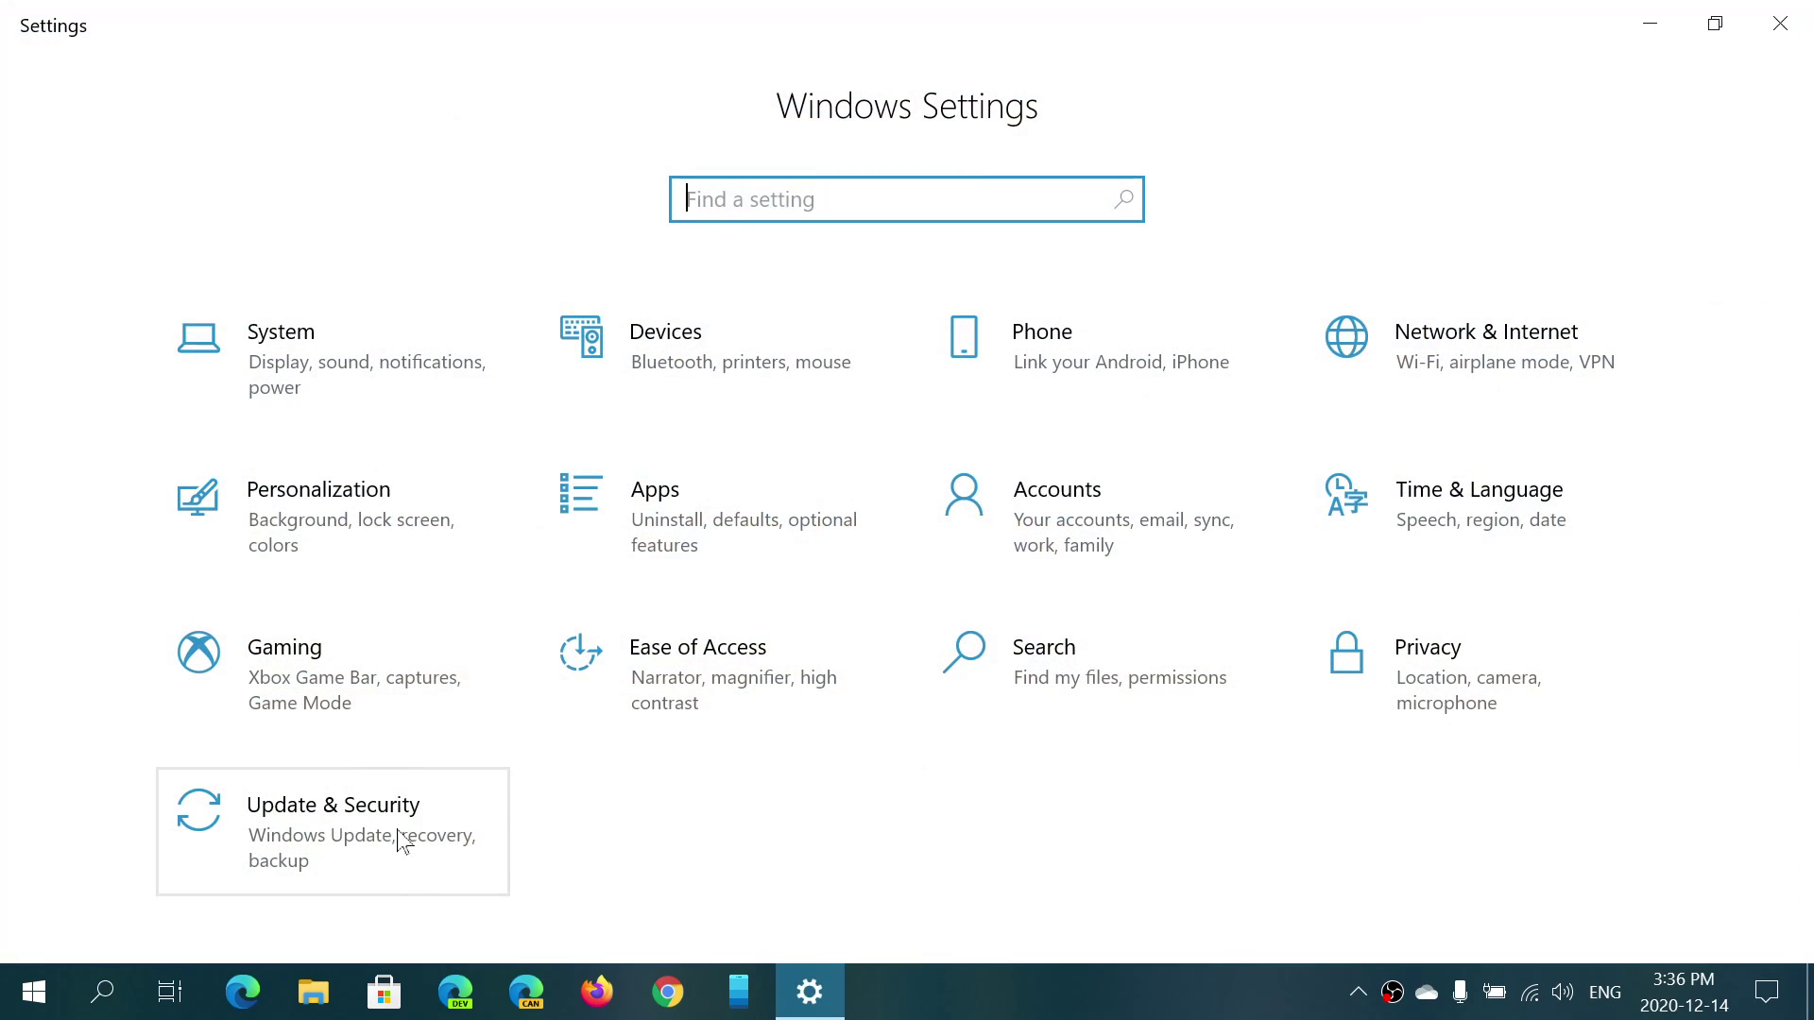
pyautogui.click(386, 831)
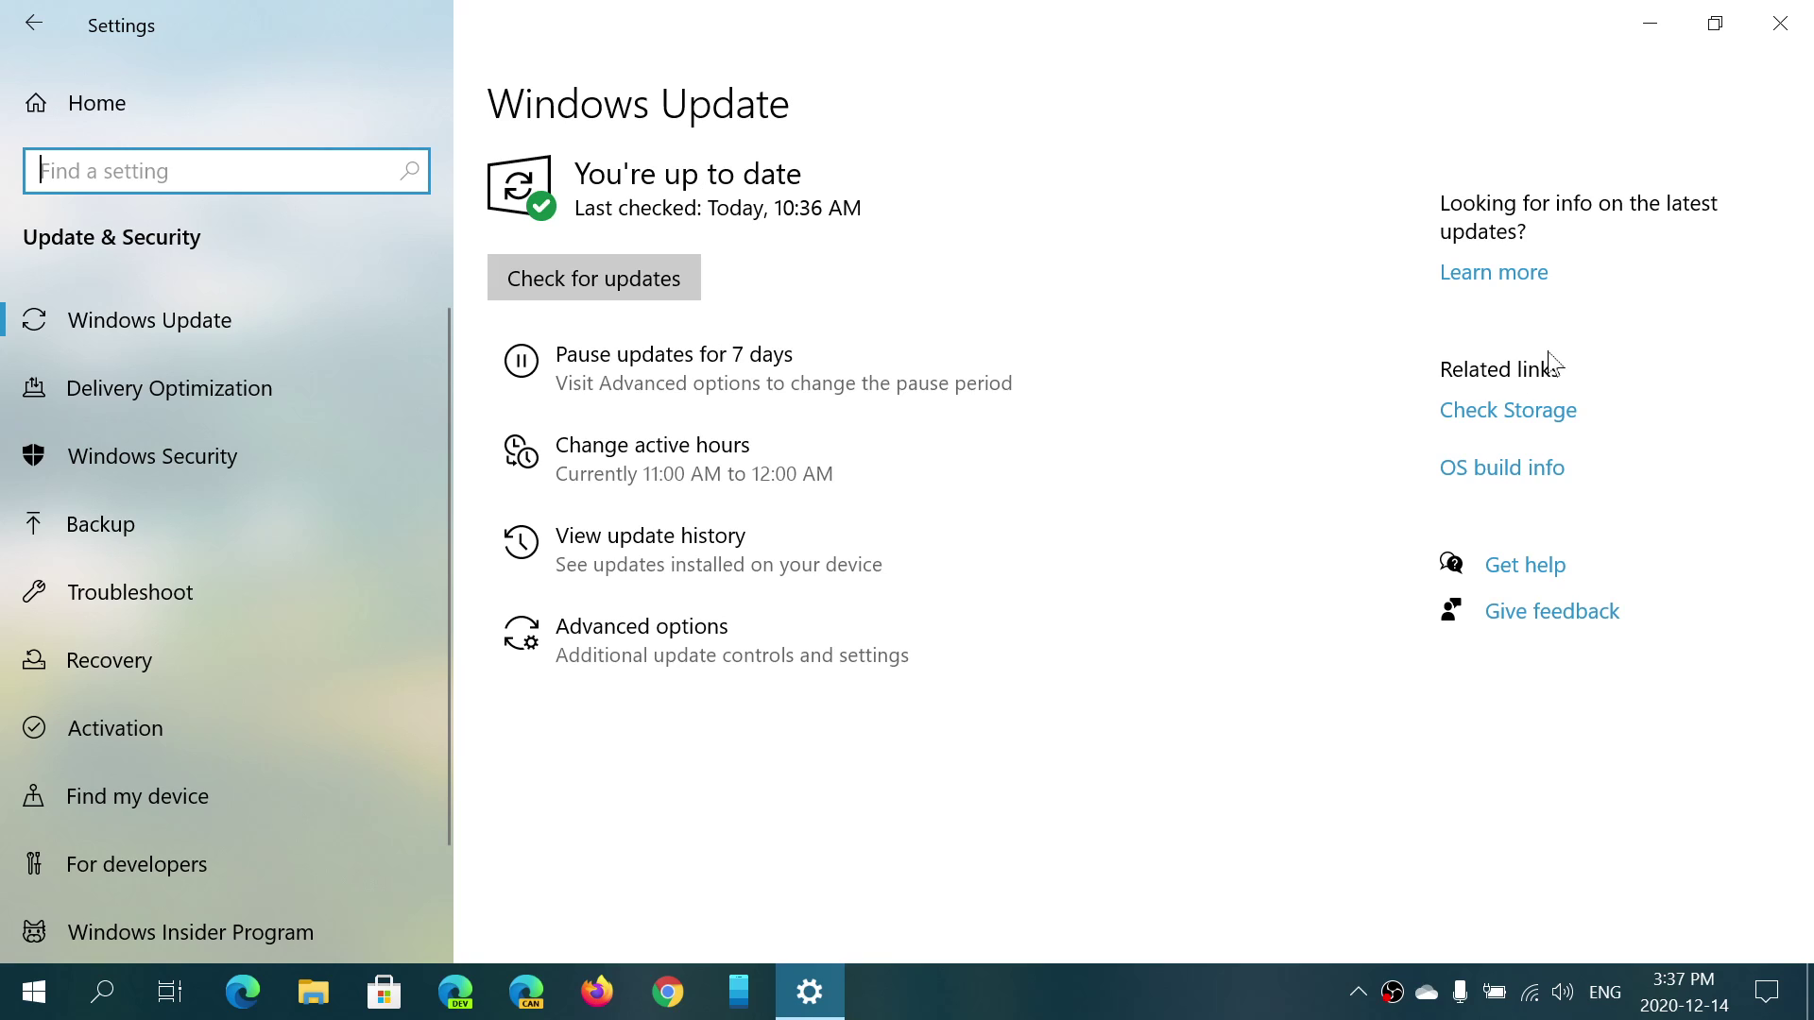
# Close Settings and run winver to show Version 20H2, OS Build 19042.685
pyautogui.click(1781, 22)
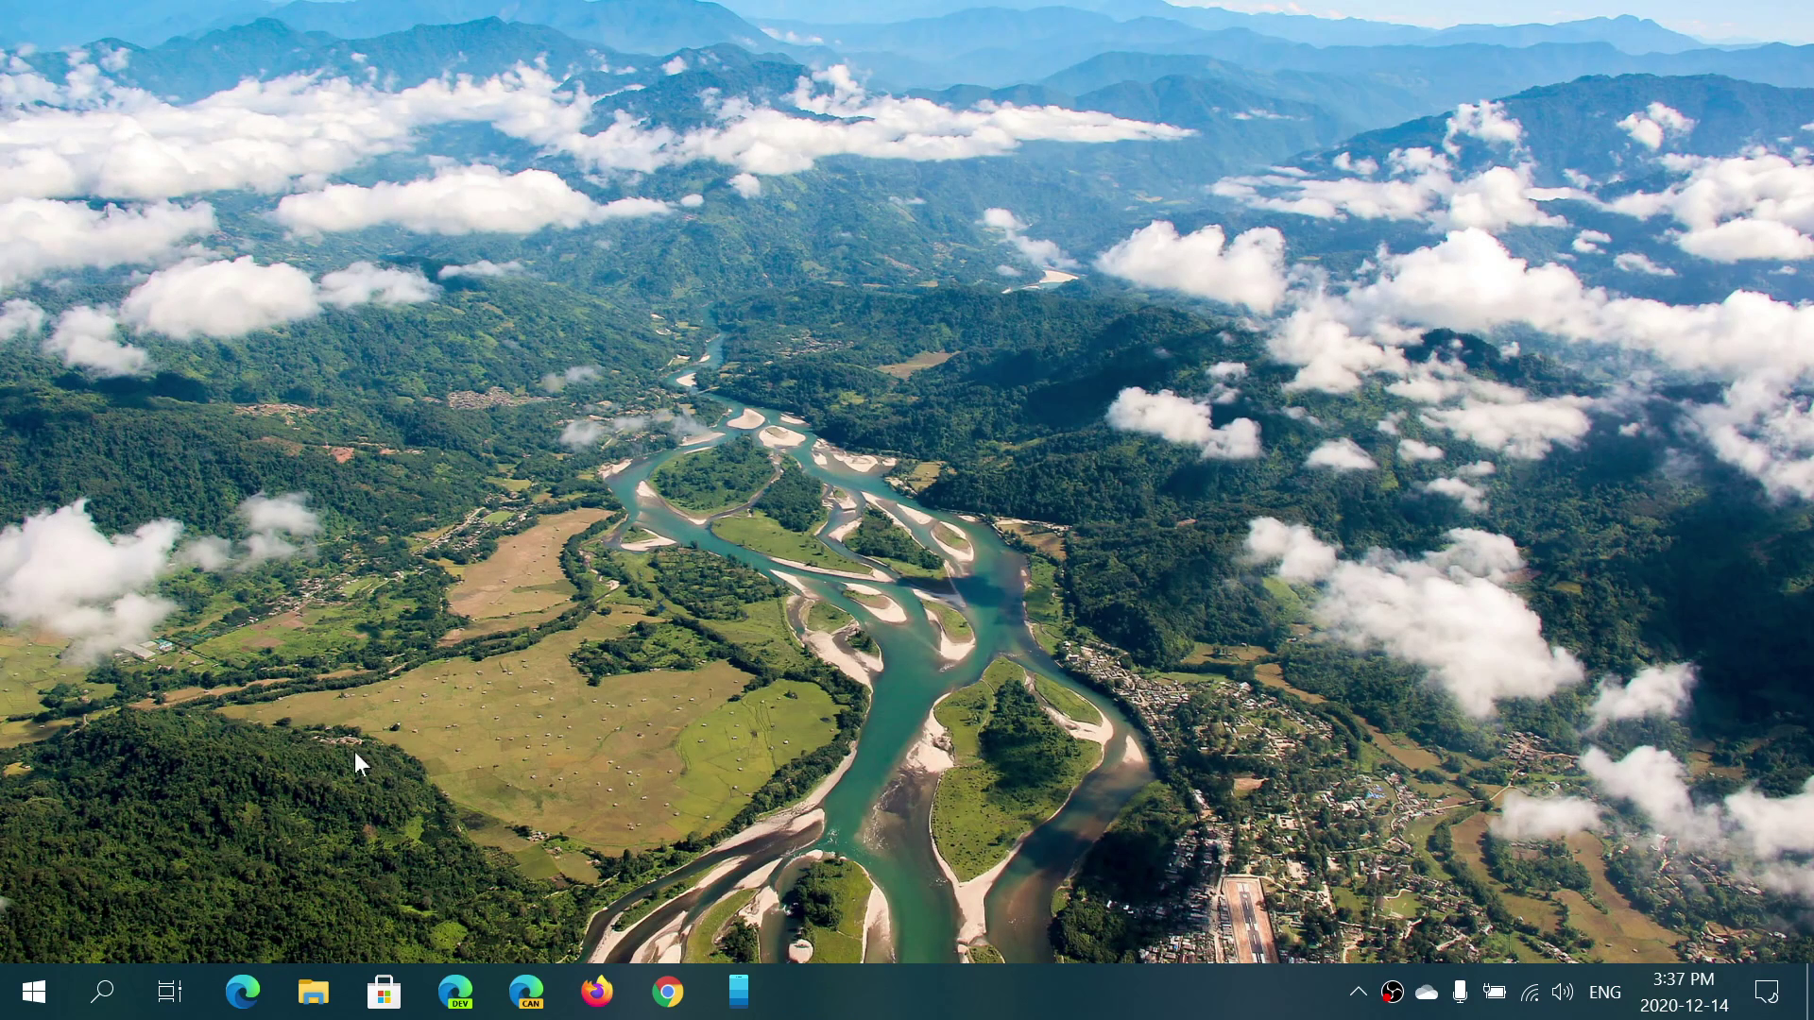
pyautogui.click(101, 992)
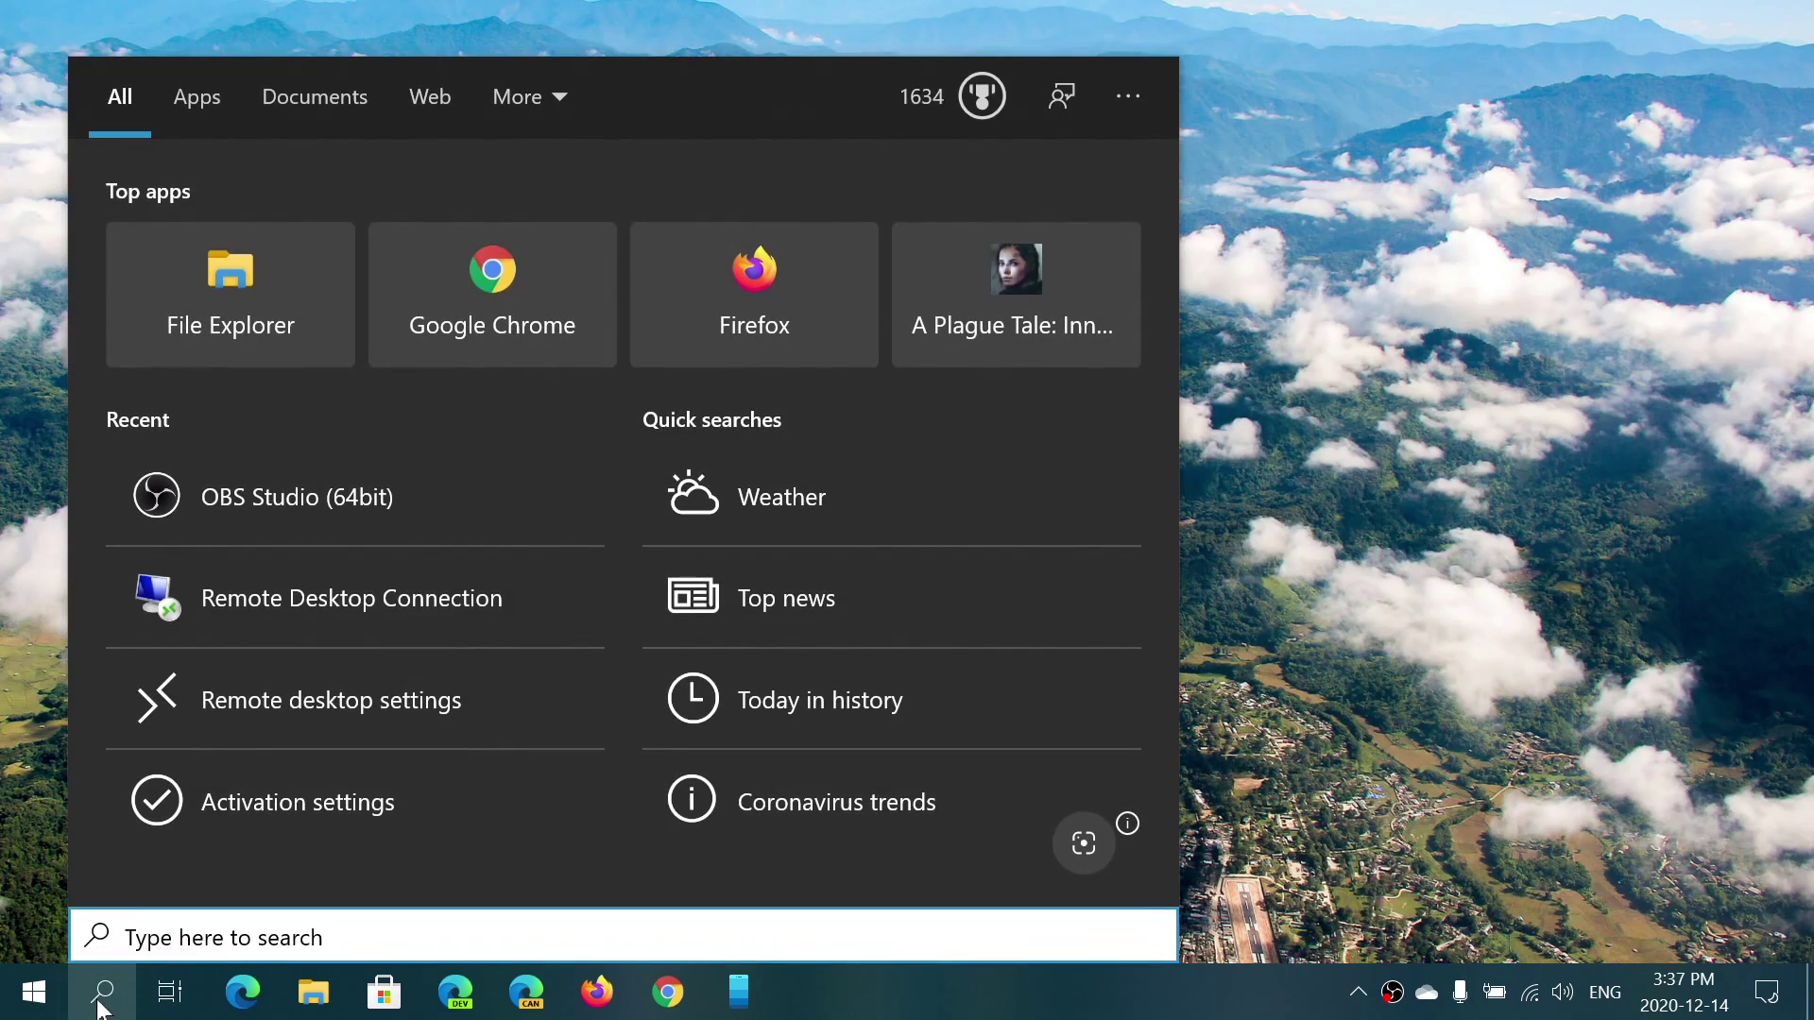
pyautogui.write('winver')
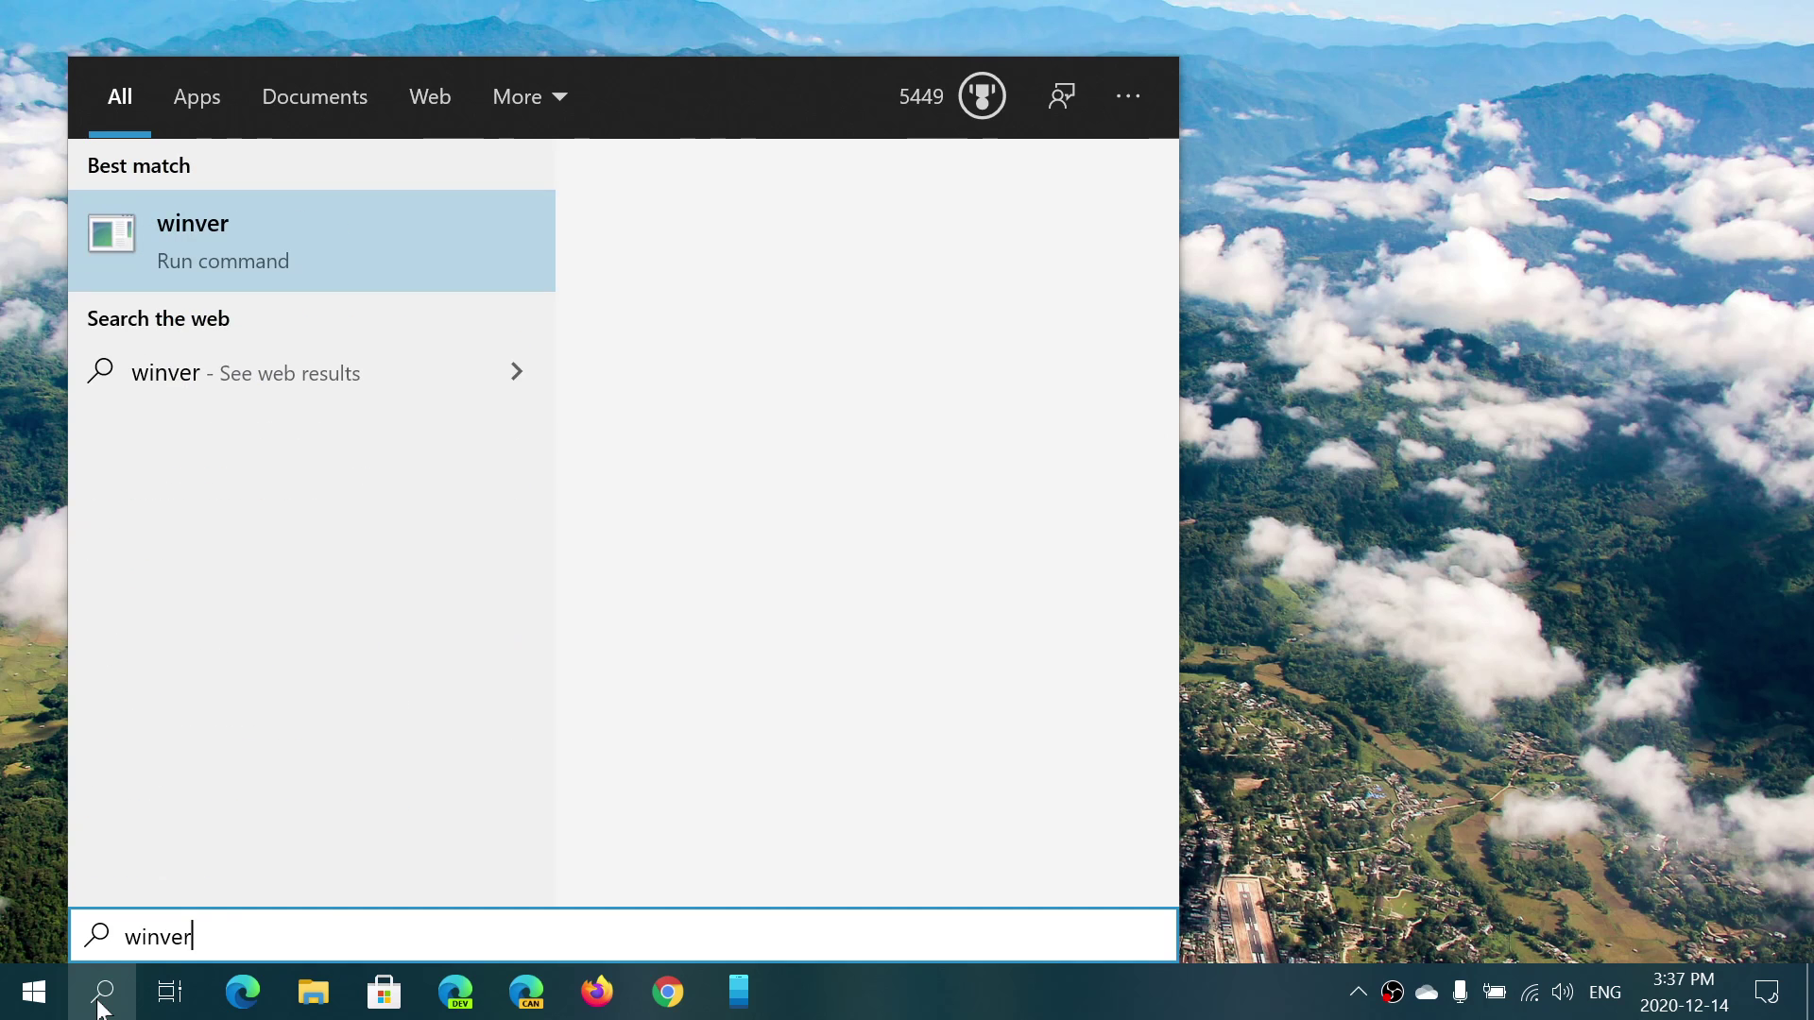
pyautogui.click(865, 346)
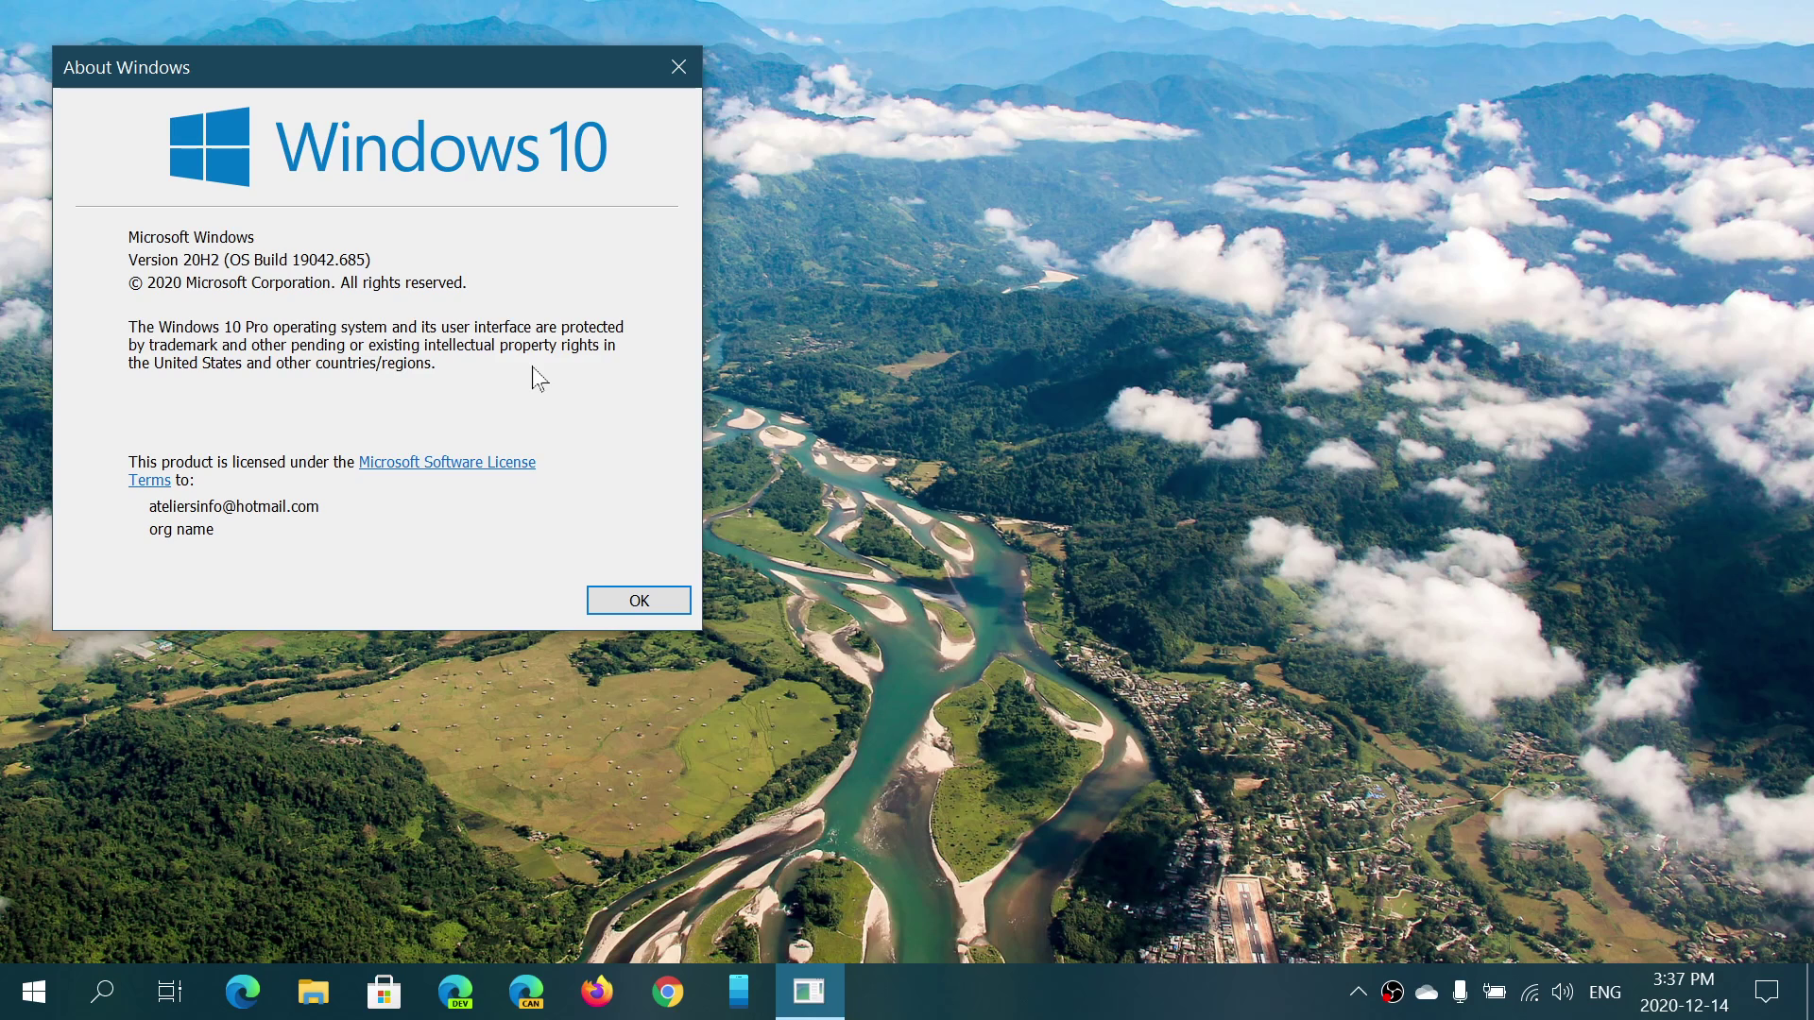
# Close the About Windows dialog, returning to the bare Windows 10 desktop
pyautogui.click(684, 66)
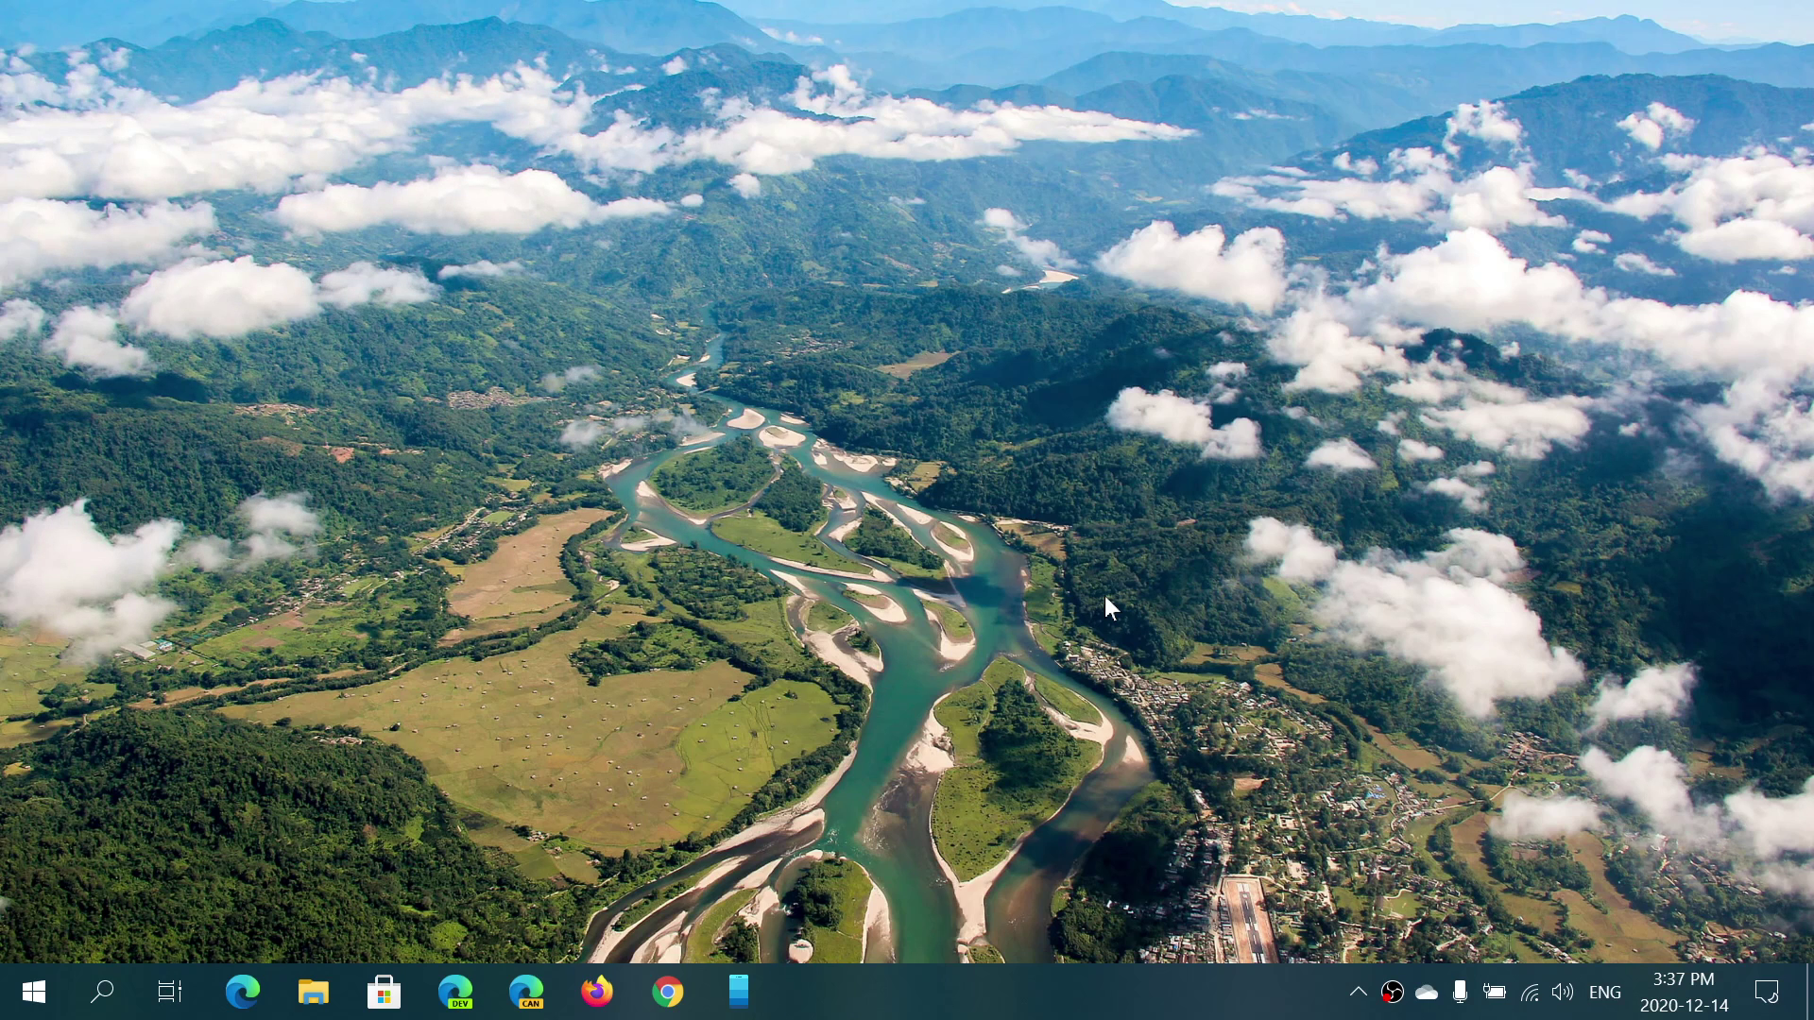